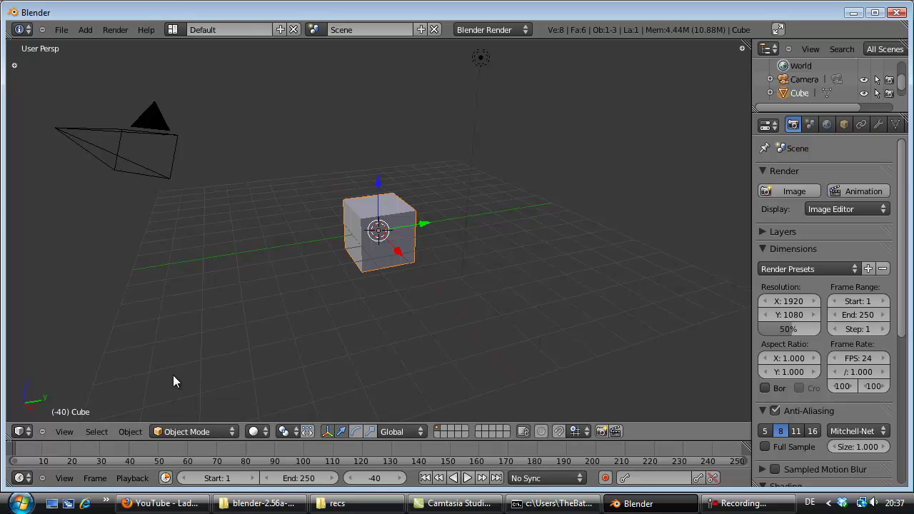
Switch the viewport to orthographic projection and examine the cube in right, front and top views, ending in top view.
{"action": "key", "text": "KP_5"}
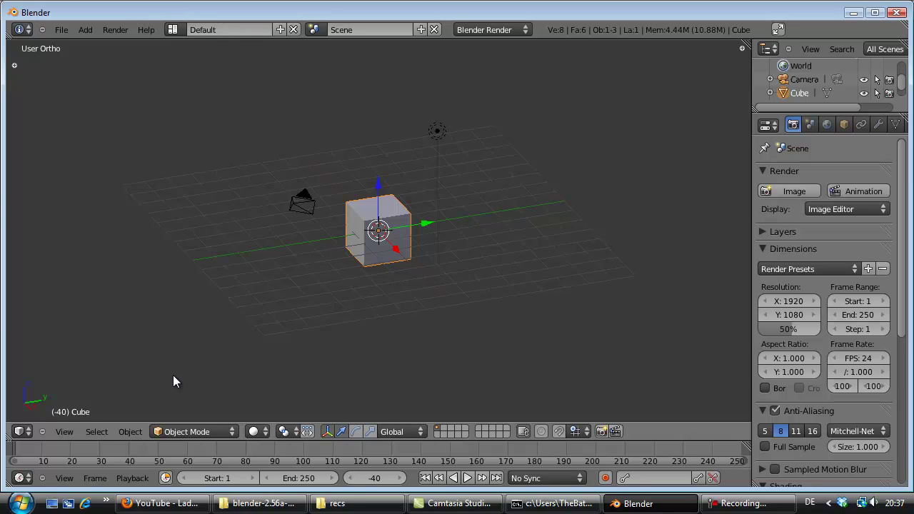
{"action": "key", "text": "KP_3"}
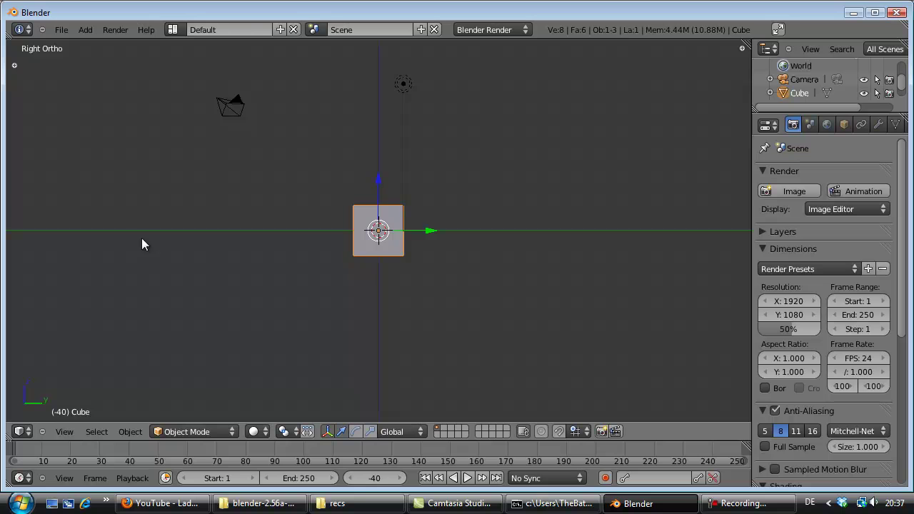
{"action": "middle_click_drag", "start_coordinate": [251, 234], "coordinate": [268, 264]}
{"action": "key", "text": "KP_3"}
{"action": "key", "text": "KP_1"}
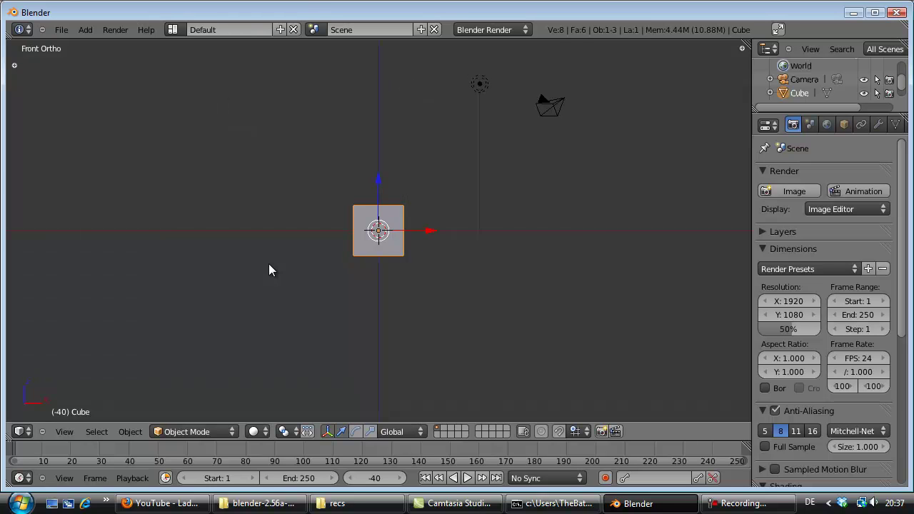
{"action": "middle_click_drag", "start_coordinate": [269, 264], "coordinate": [230, 286]}
{"action": "key", "text": "KP_1"}
{"action": "key", "text": "KP_3"}
{"action": "mouse_move", "coordinate": [238, 288]}
{"action": "middle_mouse_down"}
{"action": "mouse_move", "coordinate": [232, 264]}
{"action": "mouse_move", "coordinate": [314, 310]}
{"action": "mouse_move", "coordinate": [243, 285]}
{"action": "middle_mouse_up"}
{"action": "key", "text": "KP_3"}
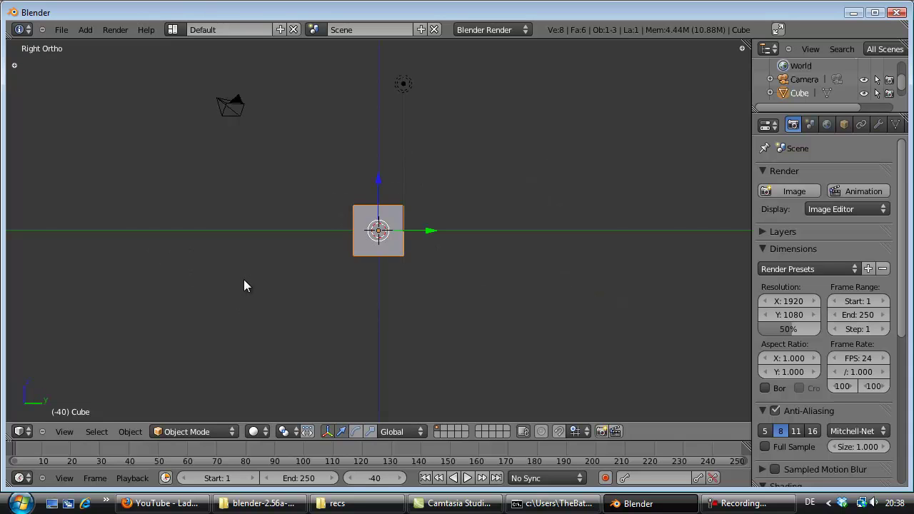
{"action": "key", "text": "KP_7"}
{"action": "middle_click_drag", "start_coordinate": [244, 280], "coordinate": [240, 198]}
{"action": "key", "text": "KP_1"}
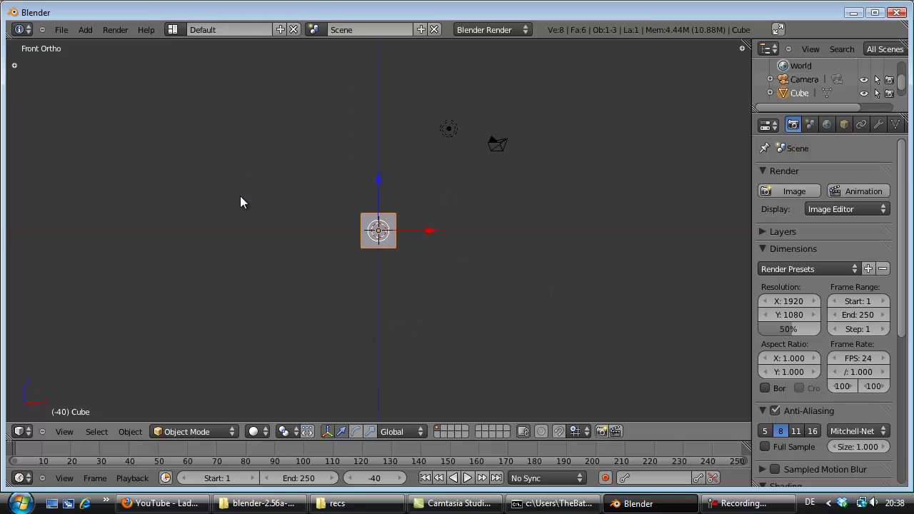
{"action": "key", "text": "KP_3"}
{"action": "key", "text": "KP_7"}
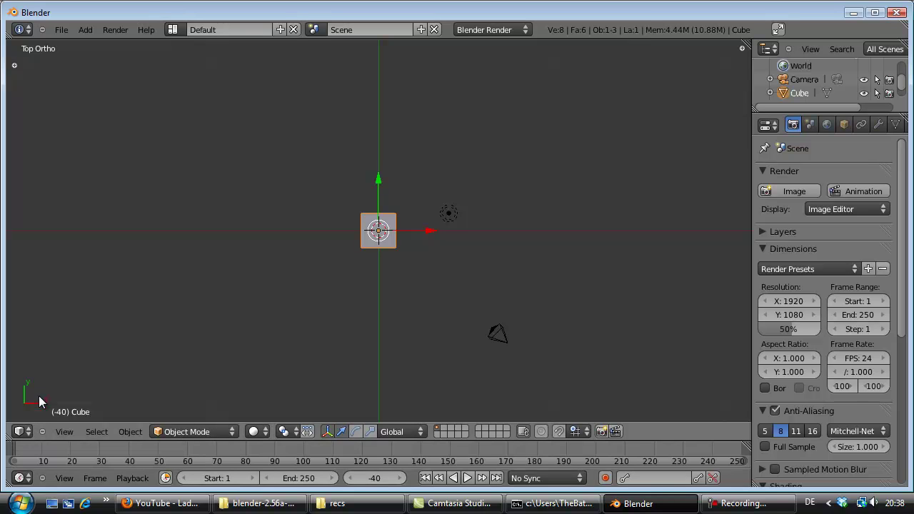
Change the viewport area to User Preferences and expand the 3D View (Global) key map.
{"action": "left_click", "coordinate": [21, 431]}
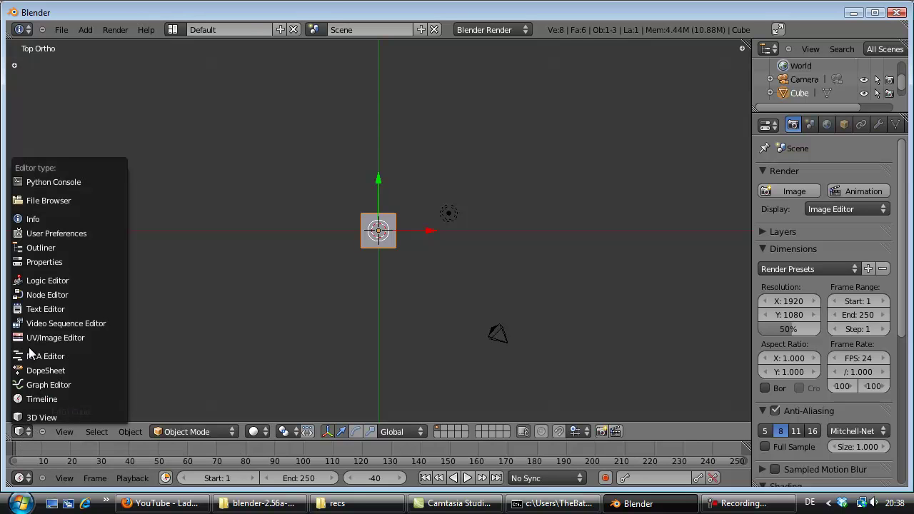
{"action": "left_click", "coordinate": [41, 233]}
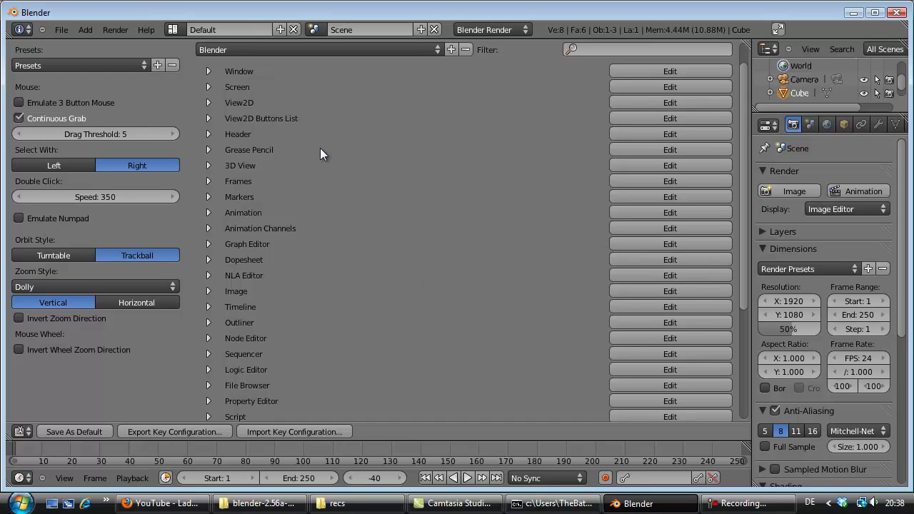
{"action": "left_click", "coordinate": [208, 165]}
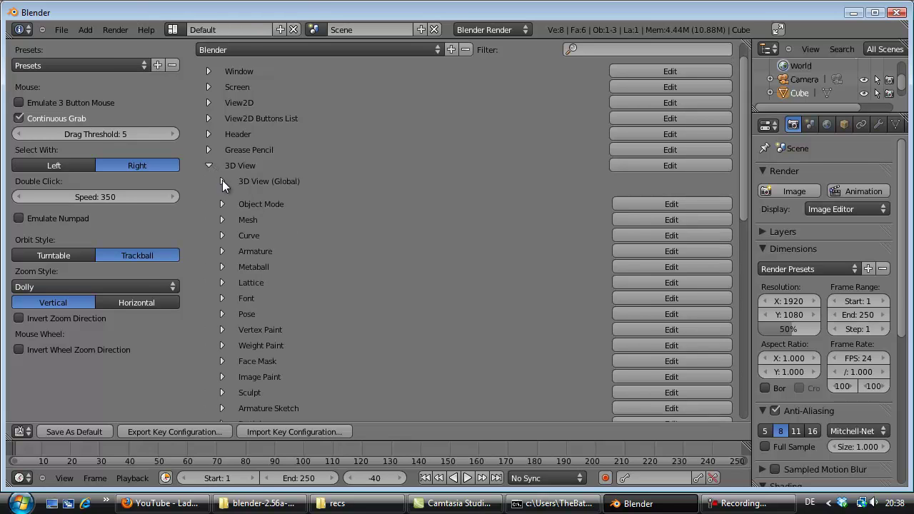
{"action": "left_click", "coordinate": [222, 181]}
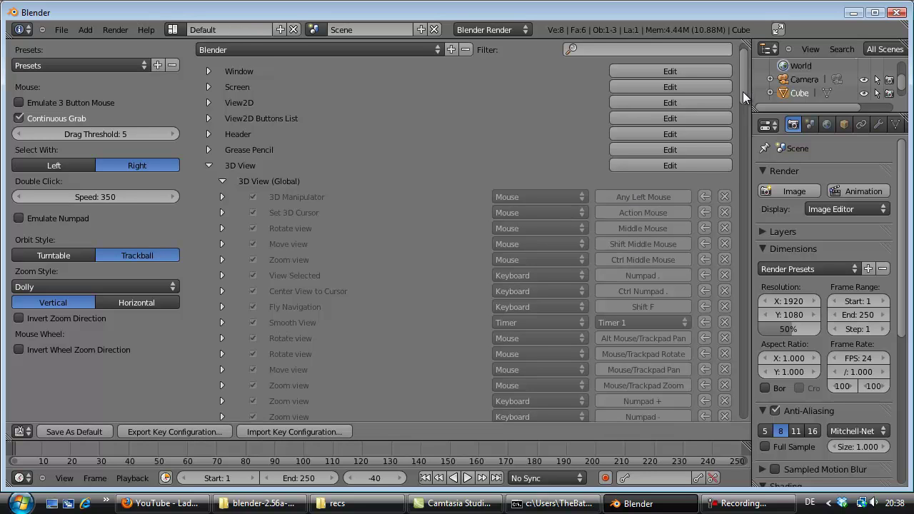
Review the 3D View (Global) shortcuts and make the 3D View key map editable.
{"action": "left_click_drag", "start_coordinate": [741, 93], "coordinate": [739, 146]}
{"action": "scroll", "coordinate": [740, 146], "scroll_direction": "down", "scroll_amount": 1}
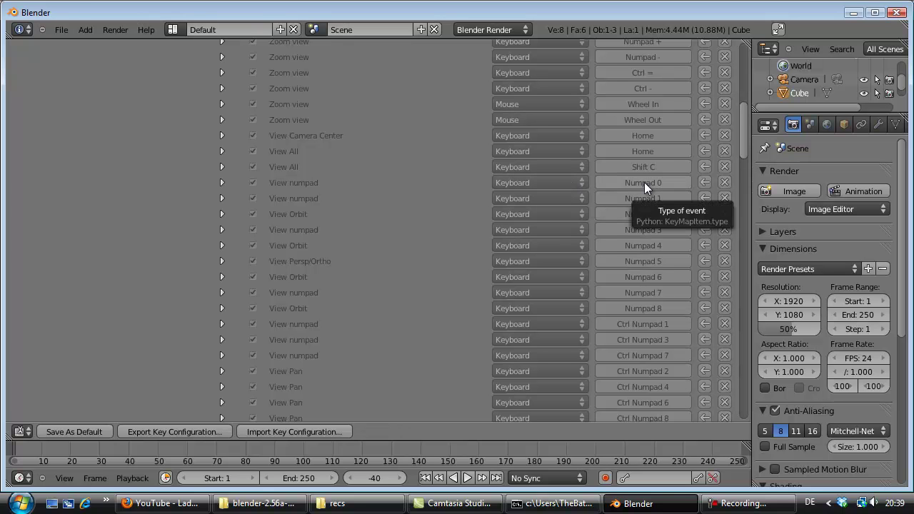
{"action": "scroll", "coordinate": [635, 200], "scroll_direction": "up", "scroll_amount": 5}
{"action": "scroll", "coordinate": [632, 189], "scroll_direction": "up", "scroll_amount": 4}
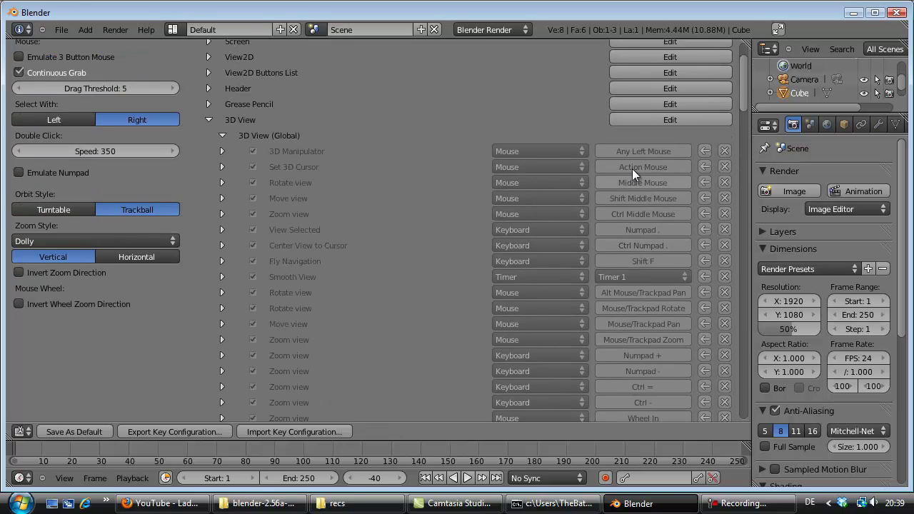
{"action": "left_click", "coordinate": [642, 119]}
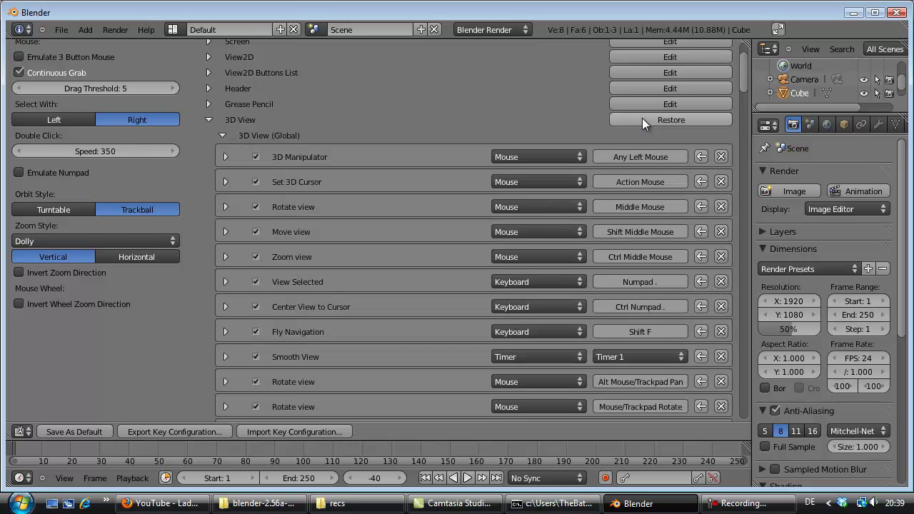
Rebind the View numpad and View Orbit shortcuts from Numpad 0 through Numpad 4 to the regular number keys 0 through 4.
{"action": "scroll", "coordinate": [615, 164], "scroll_direction": "down", "scroll_amount": 2}
{"action": "scroll", "coordinate": [615, 165], "scroll_direction": "down", "scroll_amount": 10}
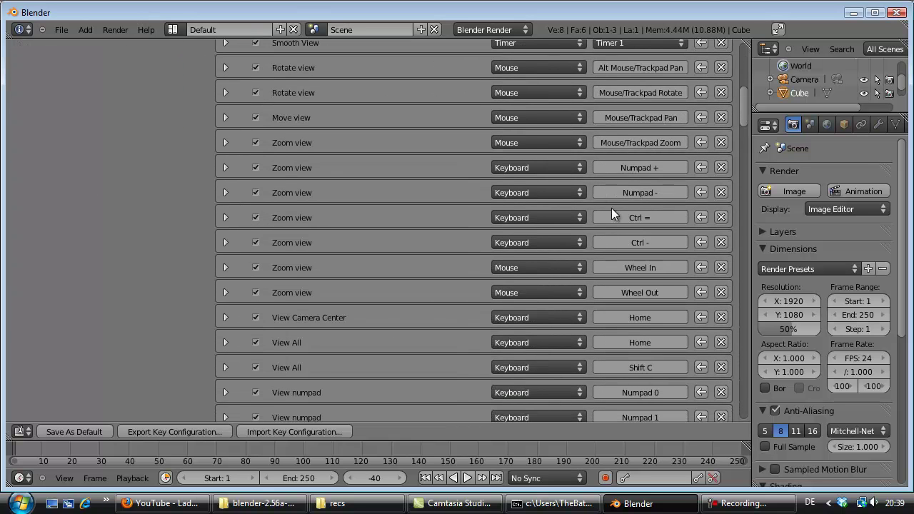
{"action": "scroll", "coordinate": [621, 242], "scroll_direction": "down", "scroll_amount": 1}
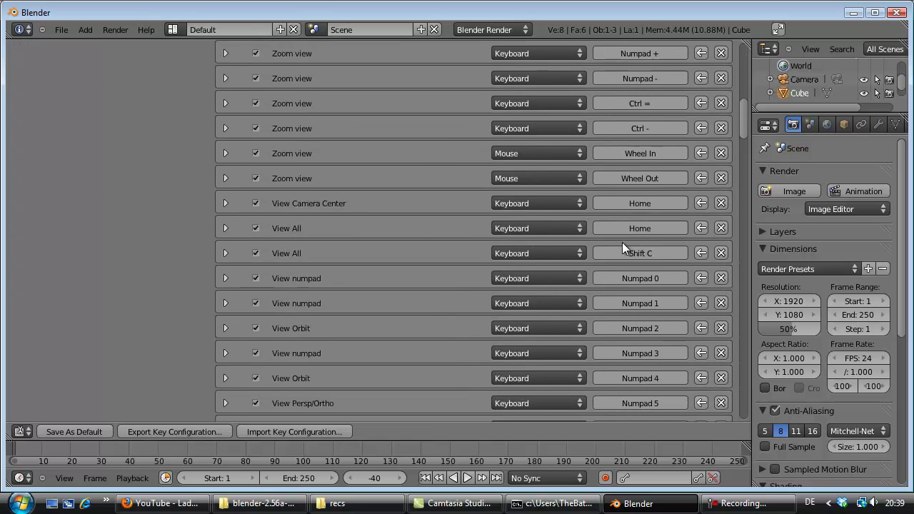
{"action": "left_click", "coordinate": [639, 279]}
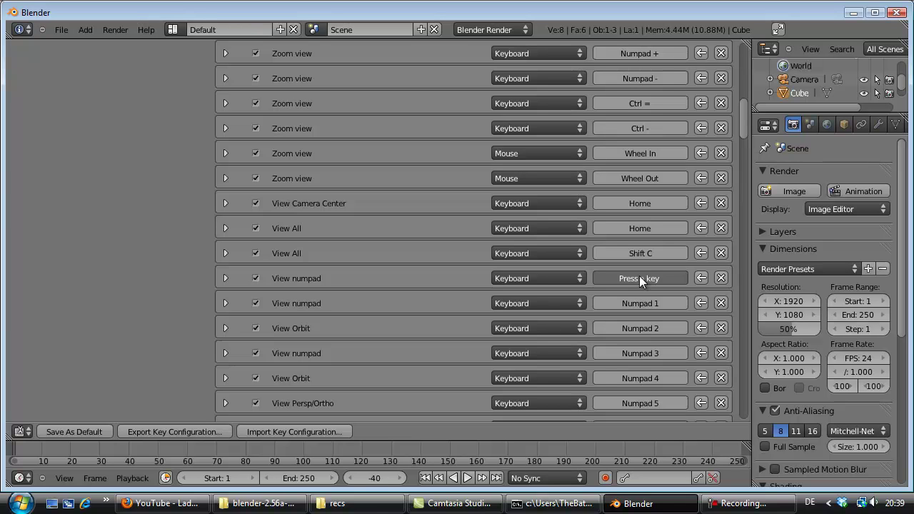
{"action": "key", "text": "0"}
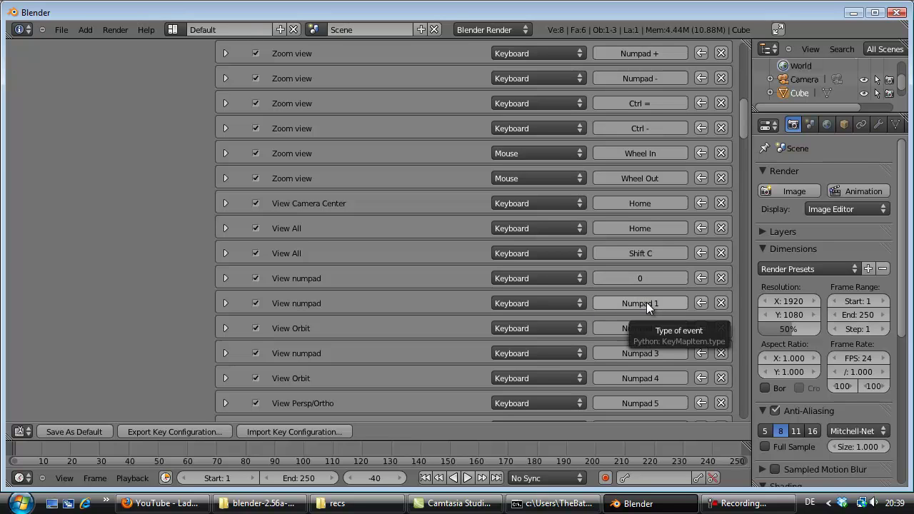
{"action": "left_click", "coordinate": [646, 302]}
{"action": "key", "text": "1"}
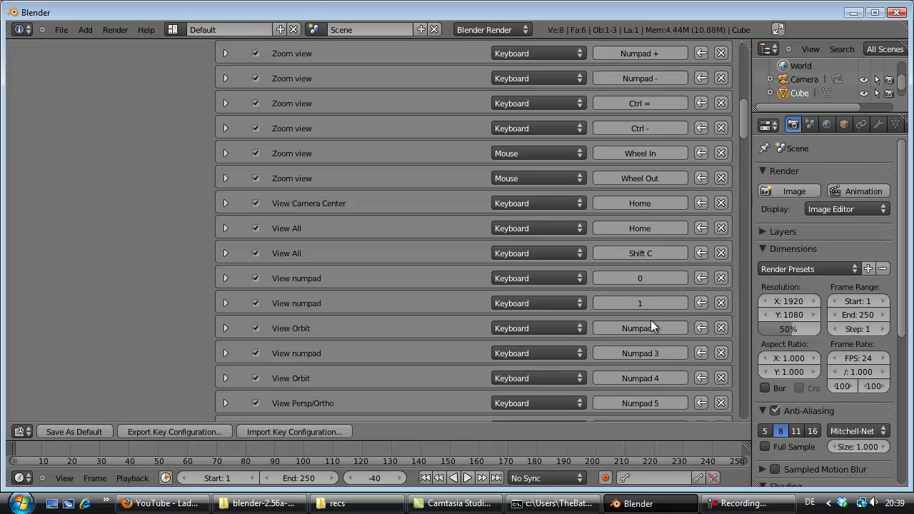
{"action": "left_click", "coordinate": [650, 323]}
{"action": "key", "text": "2"}
{"action": "left_click", "coordinate": [649, 353]}
{"action": "key", "text": "3"}
{"action": "left_click", "coordinate": [648, 373]}
{"action": "key", "text": "4"}
Assign 4 to View Persp/Ortho, and 5, 6 and 7 to the View Orbit, View numpad and View Orbit entries below it.
{"action": "scroll", "coordinate": [647, 365], "scroll_direction": "down", "scroll_amount": 5}
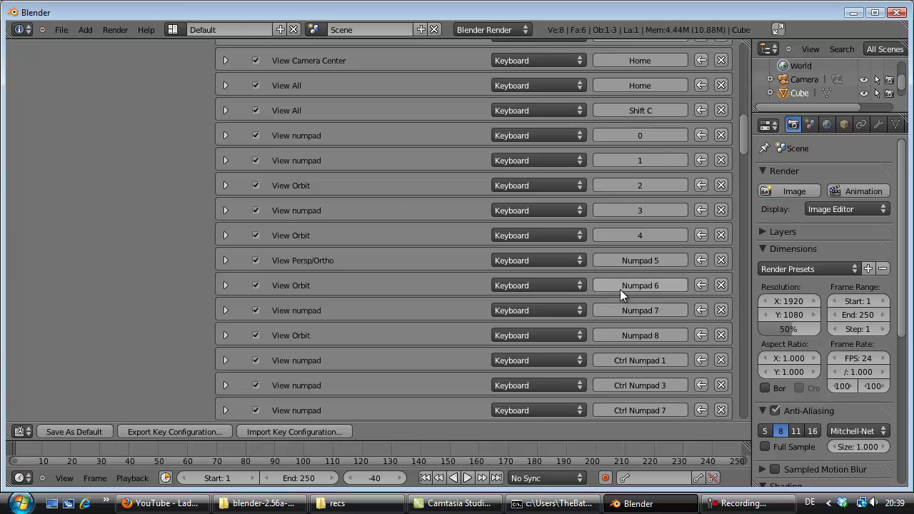
{"action": "left_click", "coordinate": [625, 259]}
{"action": "key", "text": "4"}
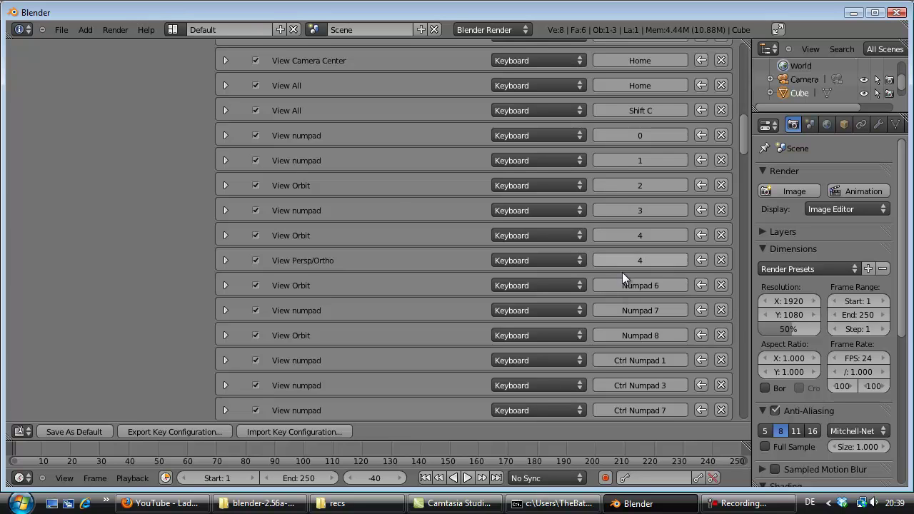
{"action": "left_click", "coordinate": [629, 282]}
{"action": "key", "text": "5"}
{"action": "left_click", "coordinate": [635, 307]}
{"action": "key", "text": "6"}
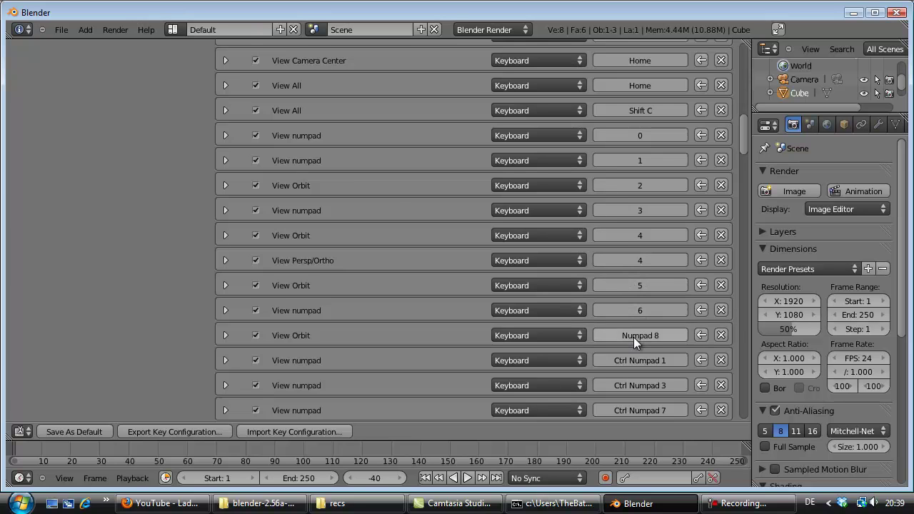
{"action": "left_click", "coordinate": [633, 336]}
{"action": "key", "text": "7"}
Rebind View Persp/Ortho to 5 and the following View Orbit, View numpad and View Orbit entries to 6, 7 and 8.
{"action": "scroll", "coordinate": [618, 336], "scroll_direction": "down", "scroll_amount": 1}
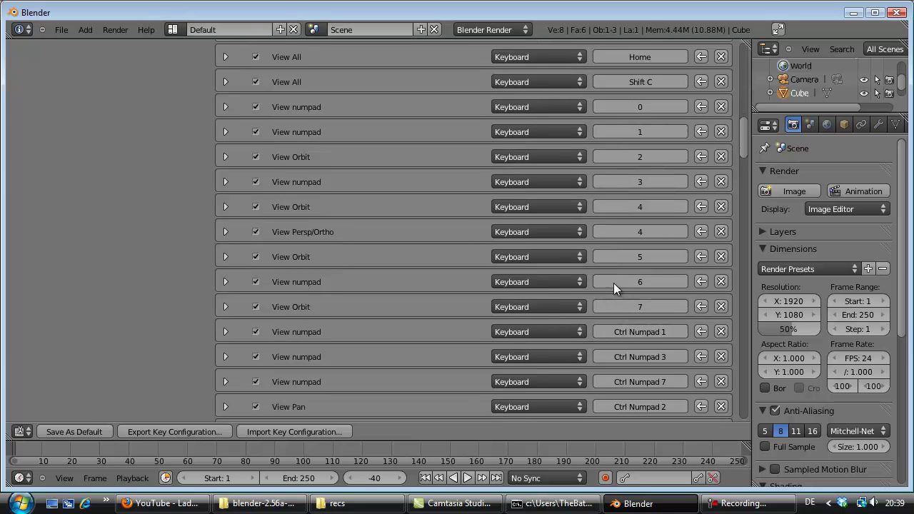
{"action": "left_click", "coordinate": [628, 231]}
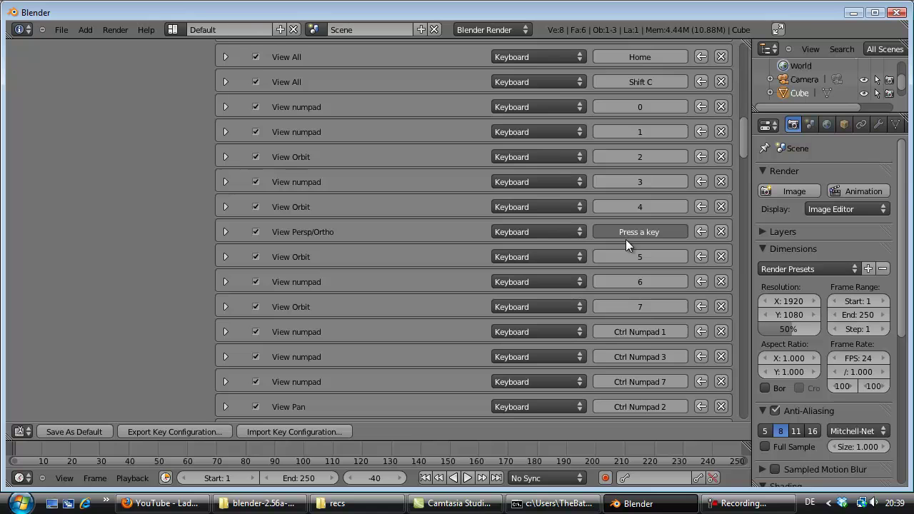
{"action": "key", "text": "5"}
{"action": "left_click", "coordinate": [629, 257]}
{"action": "key", "text": "6"}
{"action": "left_click", "coordinate": [632, 280]}
{"action": "key", "text": "7"}
{"action": "left_click", "coordinate": [637, 304]}
{"action": "key", "text": "8"}
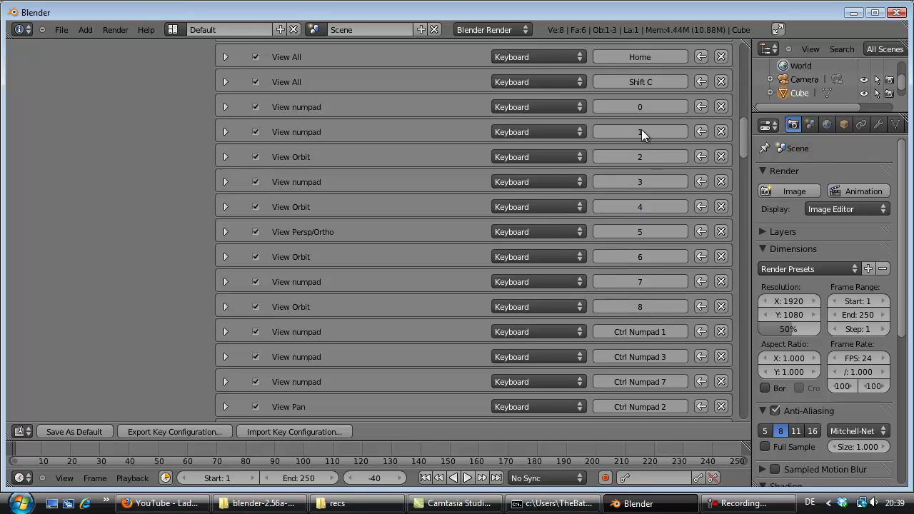
Save the modified key map in the user settings and return the area to the 3D View.
{"action": "scroll", "coordinate": [584, 318], "scroll_direction": "down", "scroll_amount": 8}
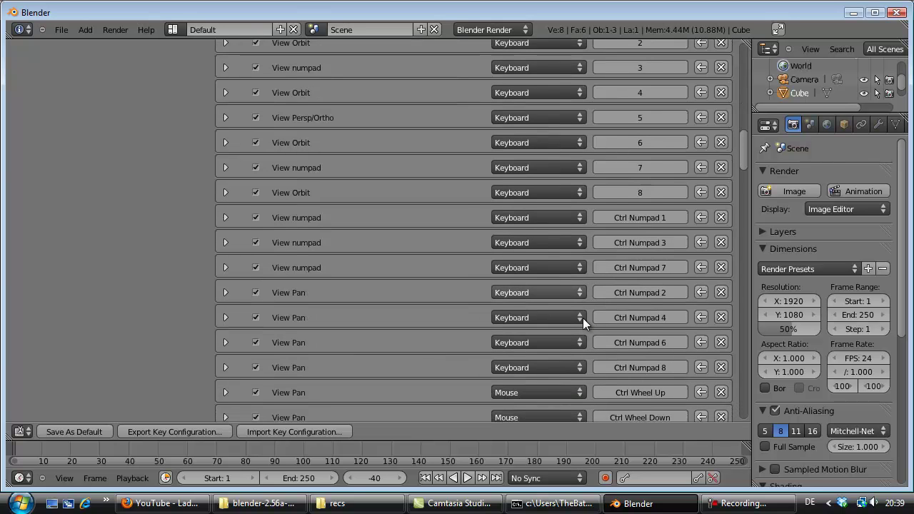
{"action": "scroll", "coordinate": [582, 314], "scroll_direction": "up", "scroll_amount": 5}
{"action": "scroll", "coordinate": [579, 306], "scroll_direction": "up", "scroll_amount": 10}
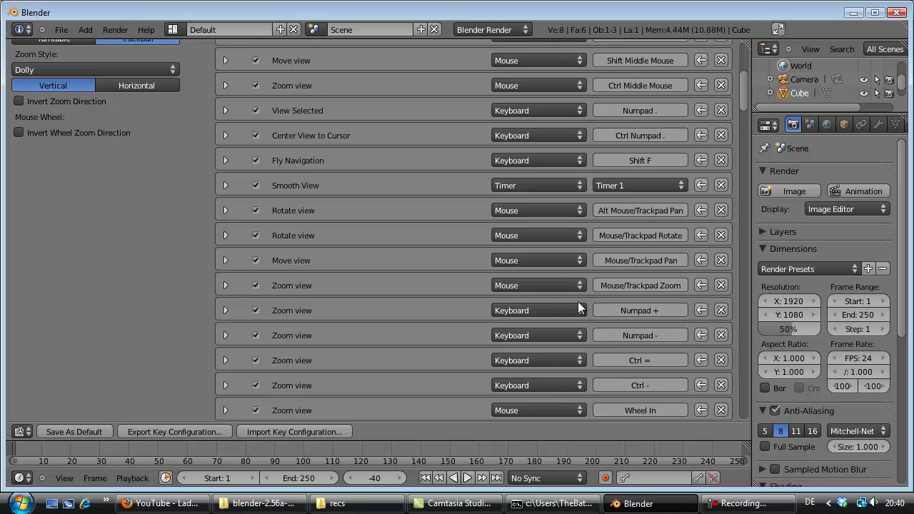
{"action": "key", "text": "ctrl+u"}
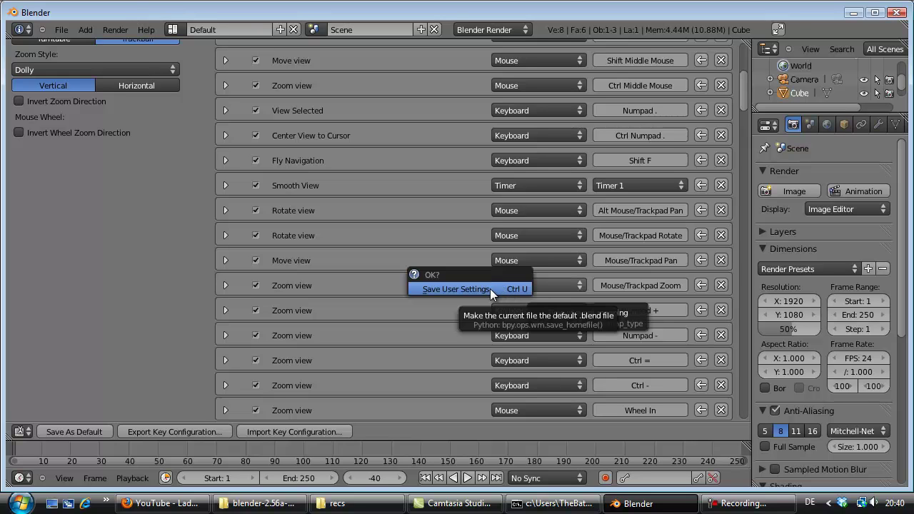
{"action": "left_click", "coordinate": [489, 288]}
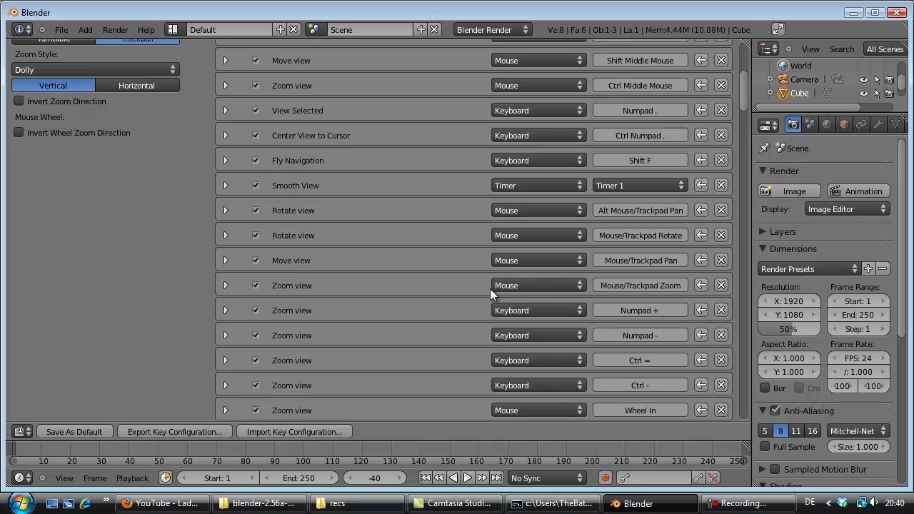
{"action": "left_click", "coordinate": [30, 434]}
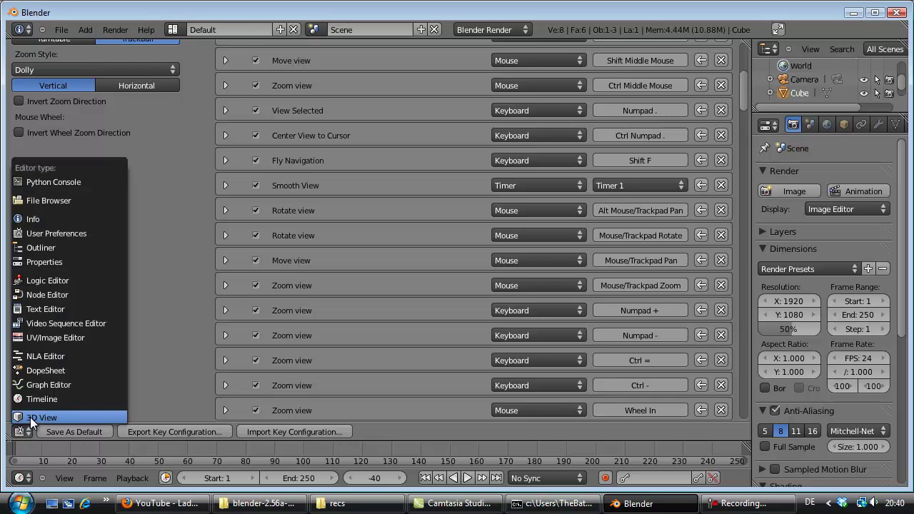
{"action": "left_click", "coordinate": [30, 417]}
Test the rebound view shortcuts by orbiting and switching between the right, front and top views of the cube.
{"action": "middle_click_drag", "start_coordinate": [228, 261], "coordinate": [238, 276]}
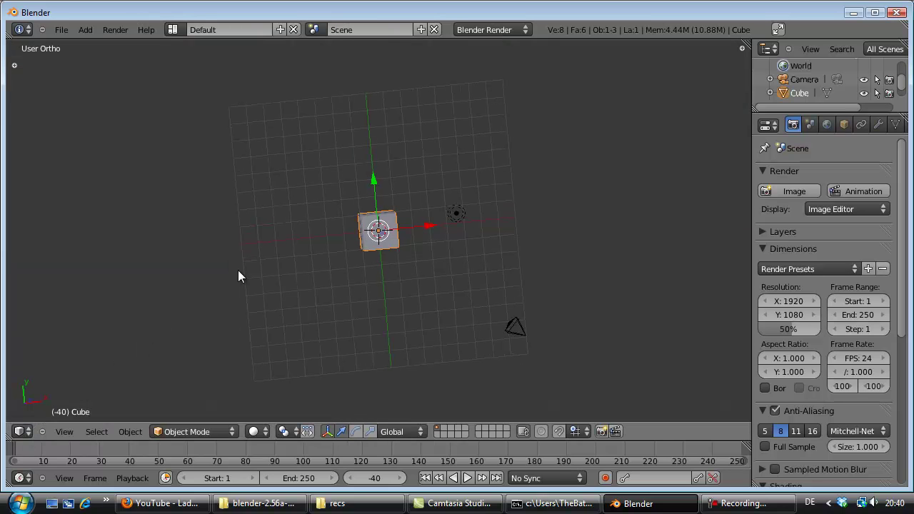
{"action": "key", "text": "KP_3"}
{"action": "key", "text": "KP_6"}
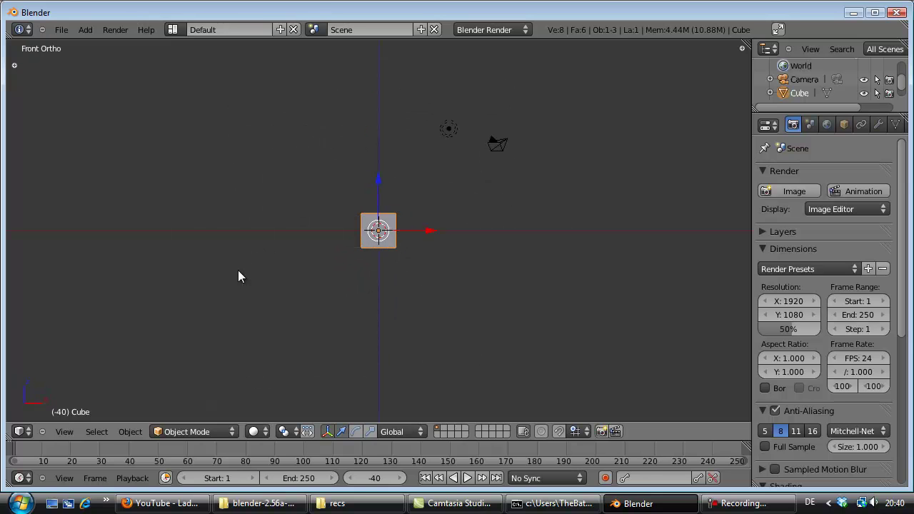
{"action": "key", "text": "KP_7"}
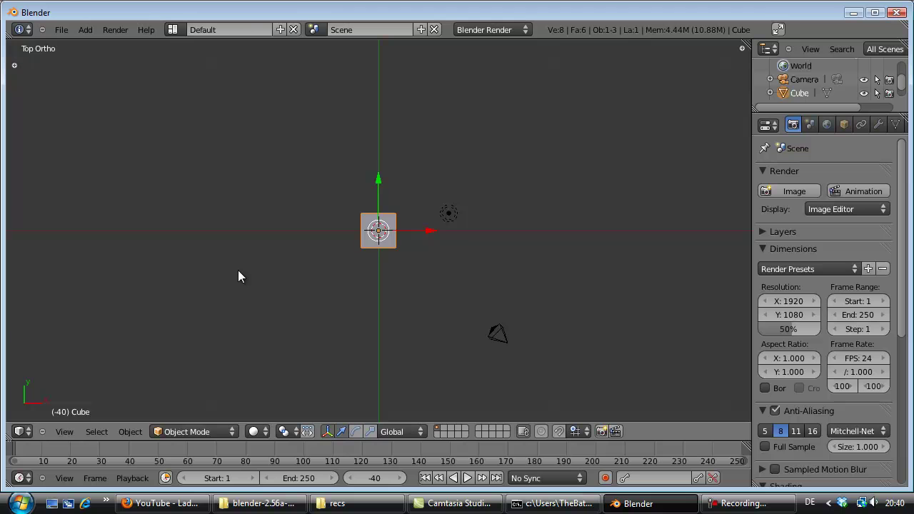
{"action": "mouse_move", "coordinate": [279, 259]}
{"action": "middle_mouse_down"}
{"action": "mouse_move", "coordinate": [259, 308]}
{"action": "mouse_move", "coordinate": [272, 240]}
{"action": "mouse_move", "coordinate": [266, 260]}
{"action": "middle_mouse_up"}
{"action": "key", "text": "KP_1"}
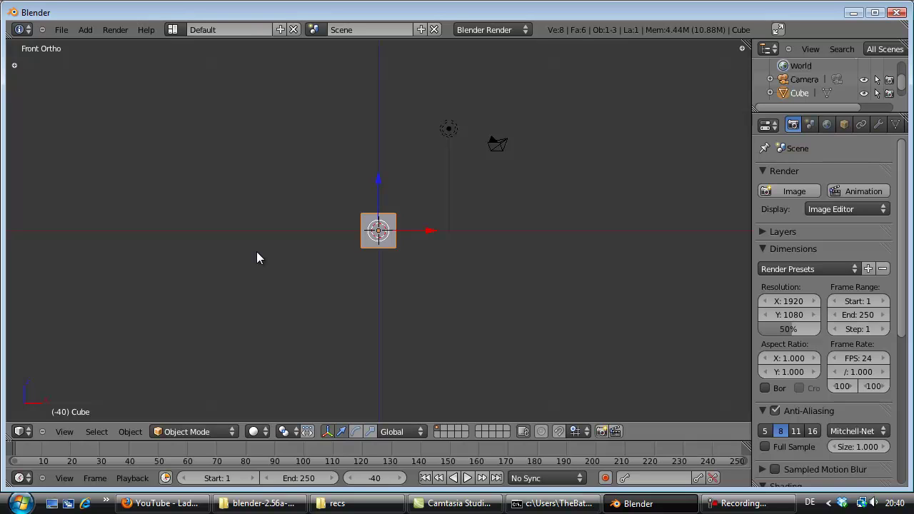
{"action": "key", "text": "KP_3"}
{"action": "key", "text": "KP_7"}
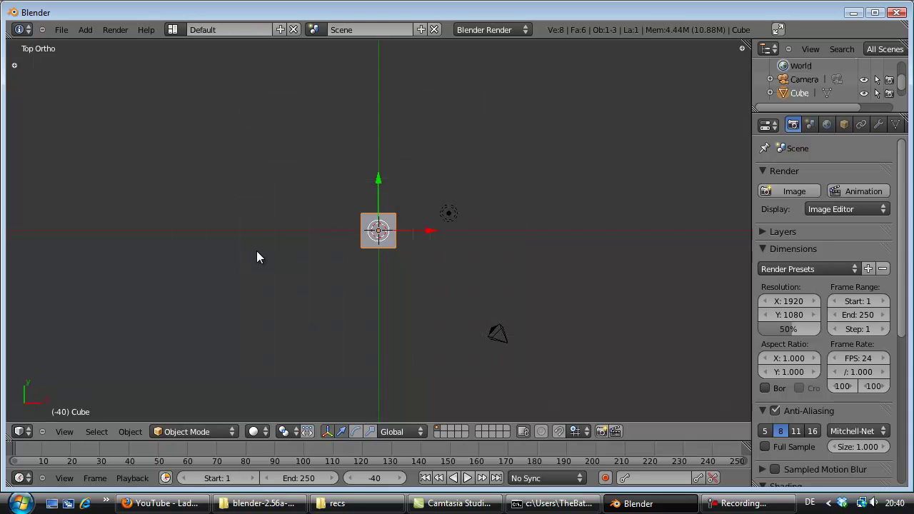